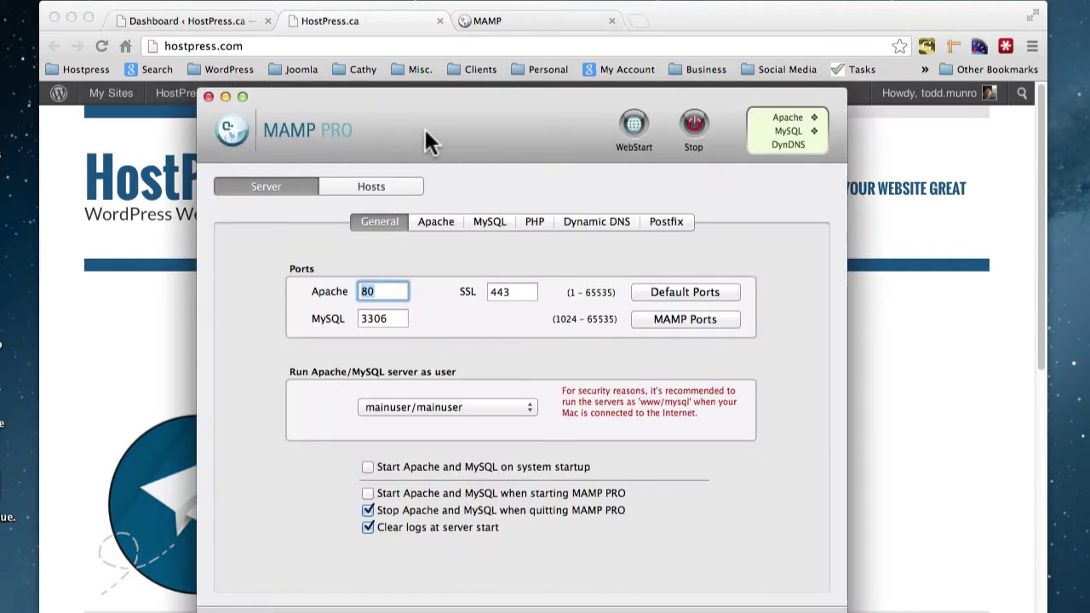
Show MAMP PRO's Hosts list with hostpress.com served from /Users/mainuser/Sites/hostpress.
click(374, 186)
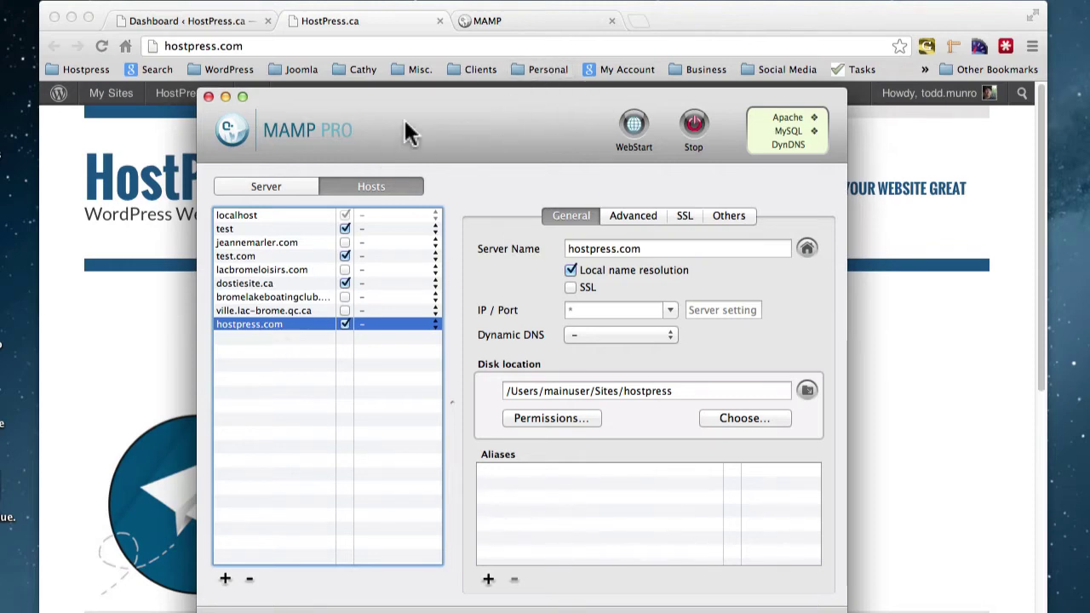
Enter 80 as the Apache port in MAMP PRO's general server settings.
click(275, 187)
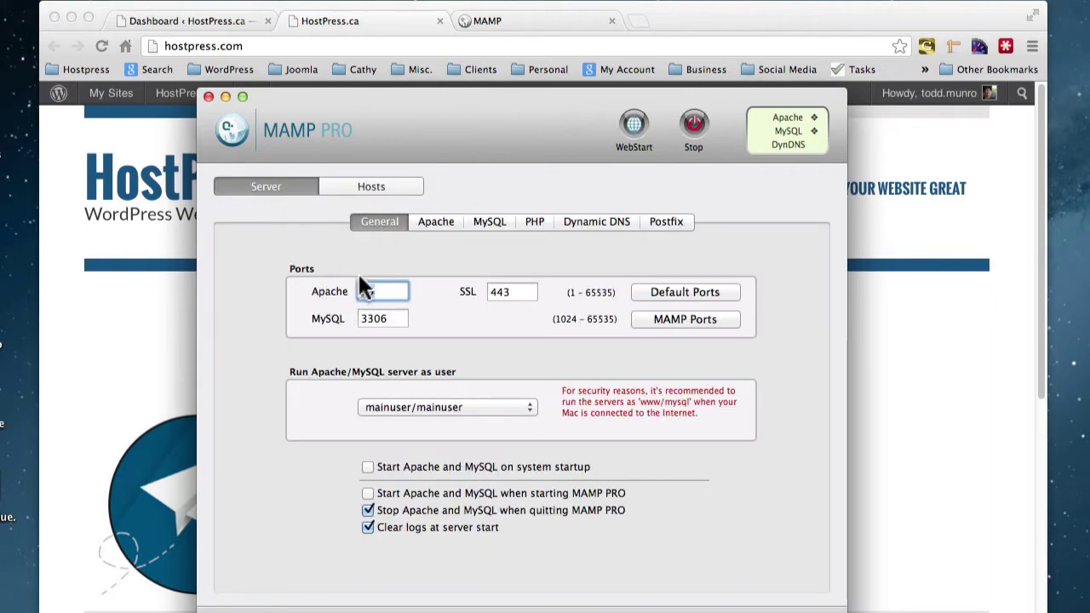
text(80)
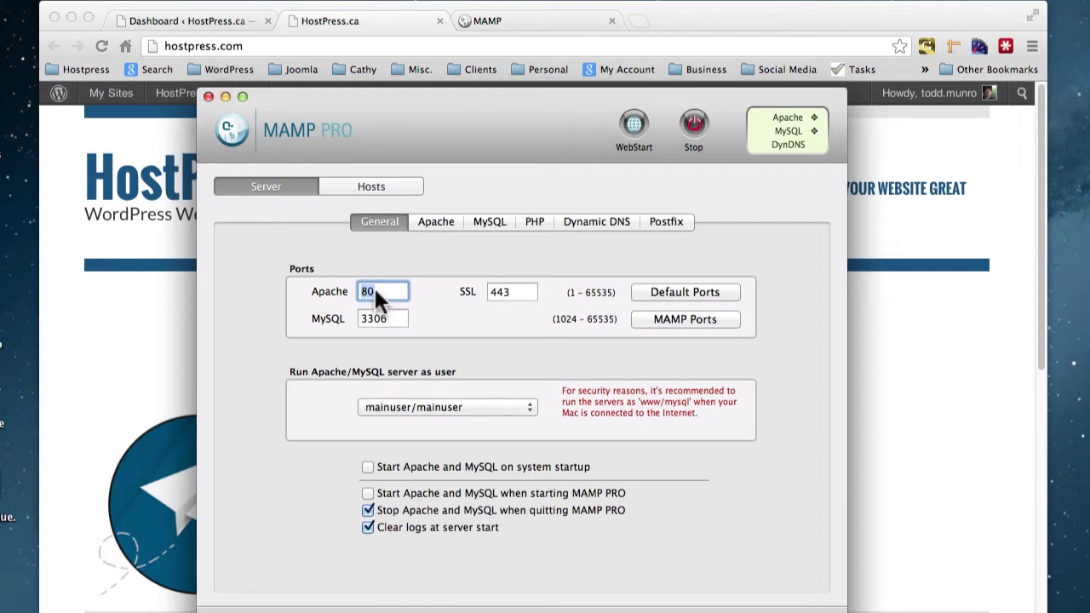
key(Return)
Review the Apache, MySQL, PHP and Dynamic DNS server settings, then return to General.
click(443, 218)
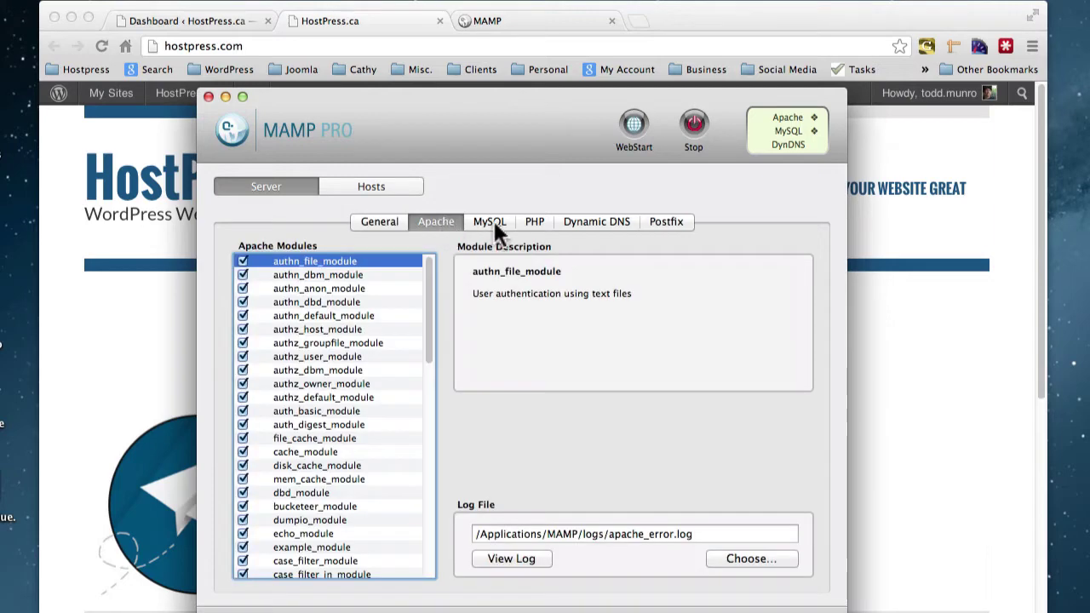
click(492, 219)
click(533, 223)
click(596, 219)
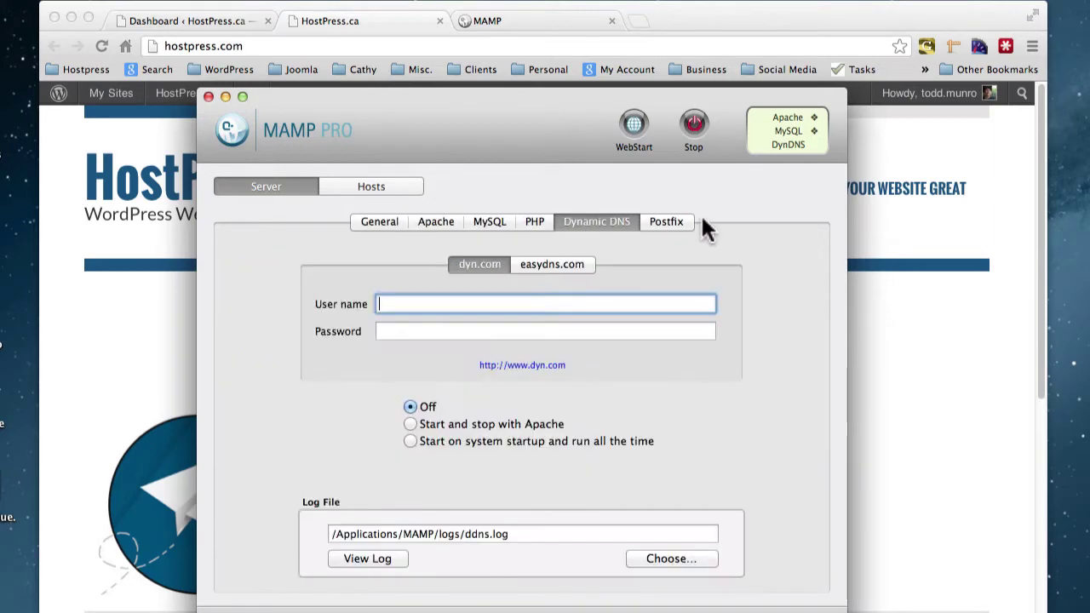
click(371, 220)
Review hostpress.com's Advanced, SSL and Others host settings, then launch the MAMP start page.
click(358, 191)
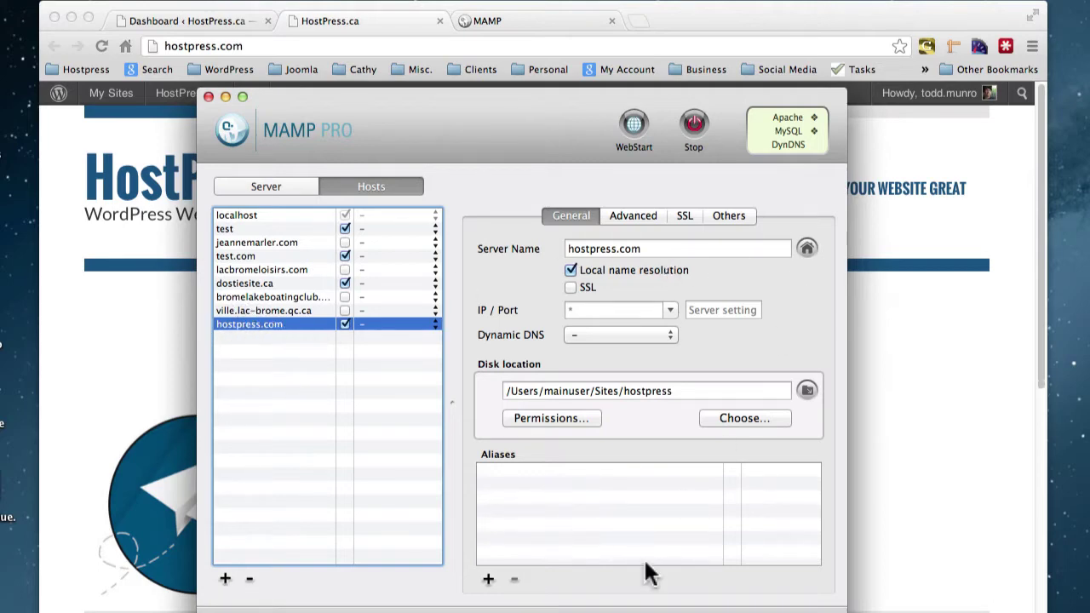
click(631, 215)
click(694, 215)
click(724, 215)
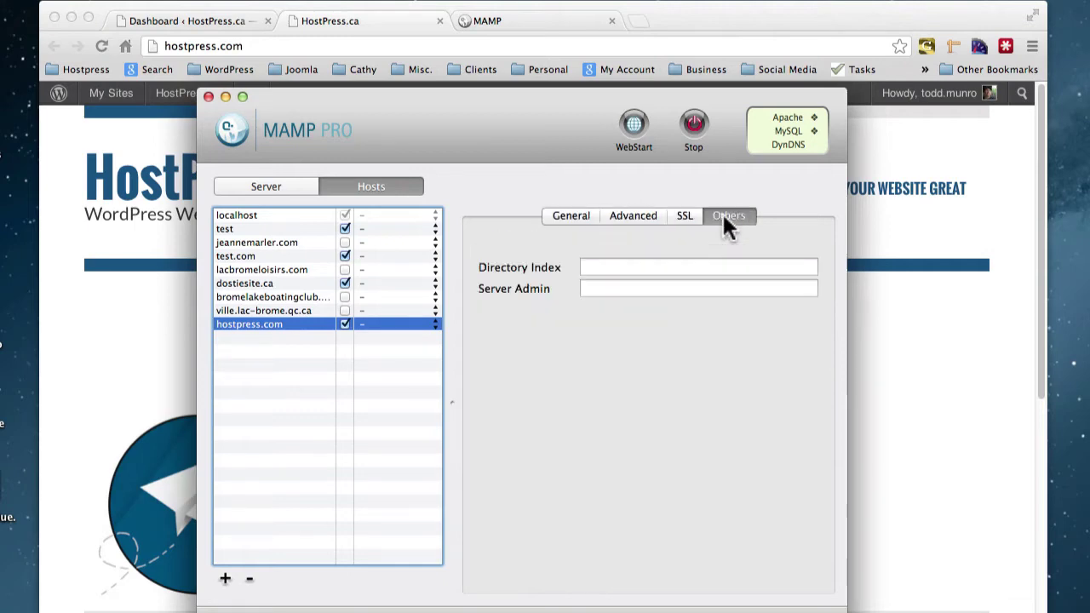
click(630, 128)
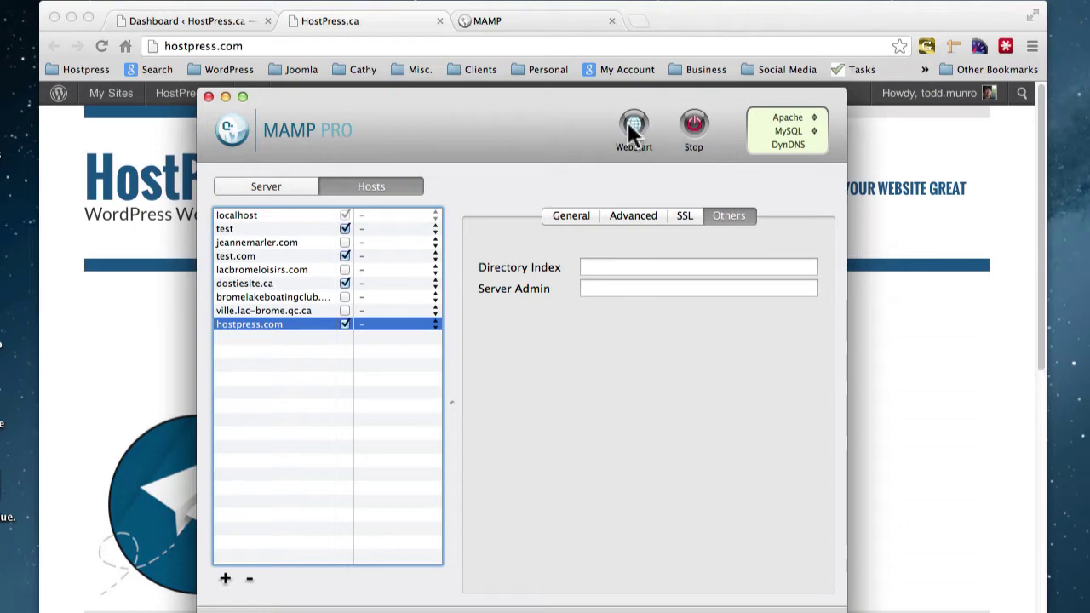
Look over phpMyAdmin's wphp_options table, then bring up the hostpress.com WordPress Dashboard.
click(503, 24)
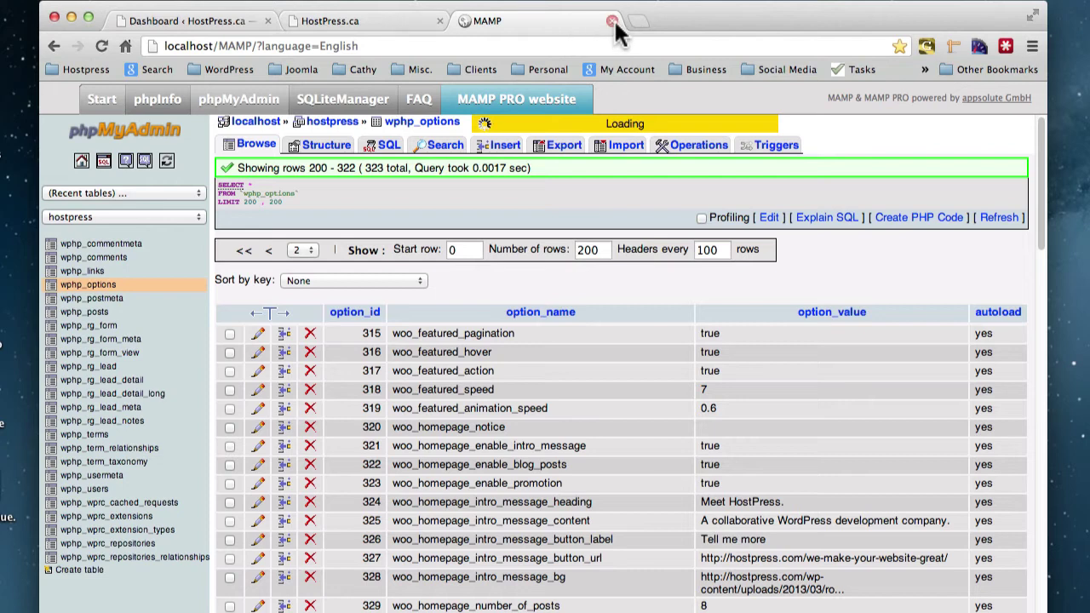
click(377, 25)
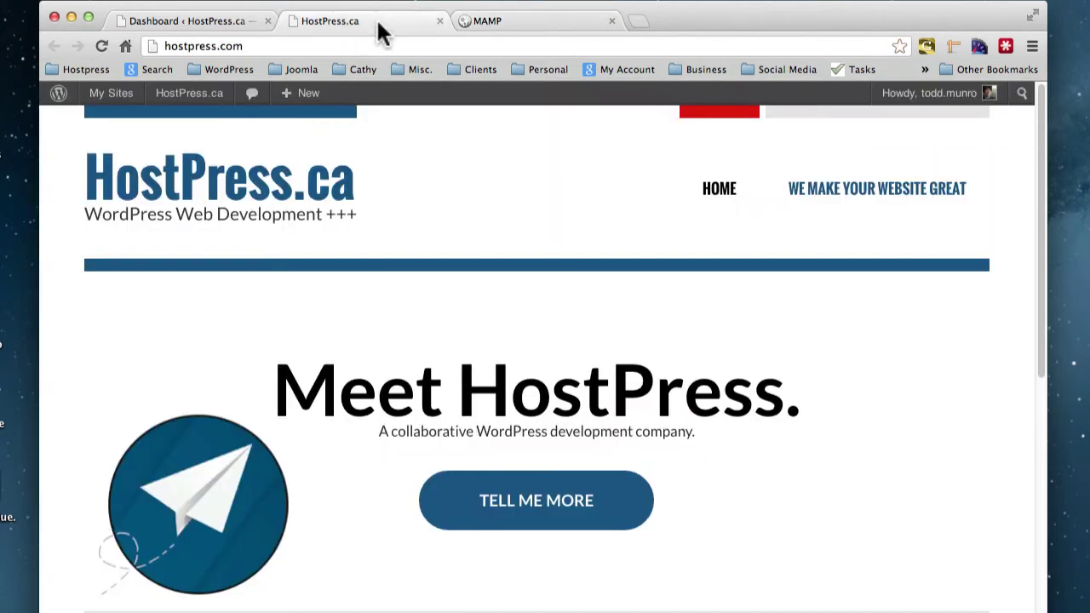
click(217, 26)
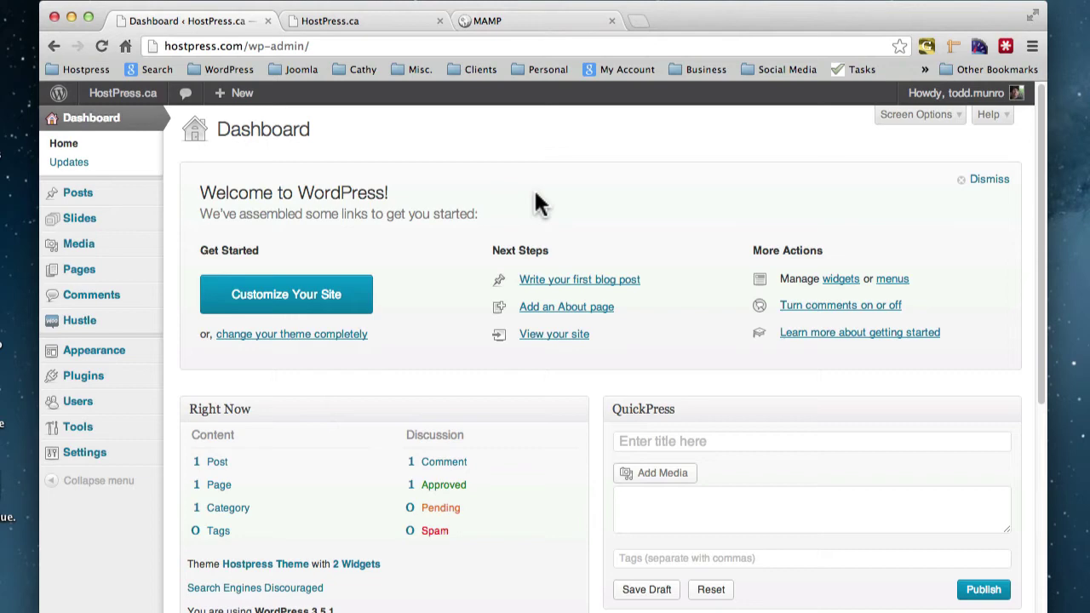
Paste define('WP_ALLOW_MULTISITE', true); on line 84 of wp-config.php and save it.
key(super+Tab)
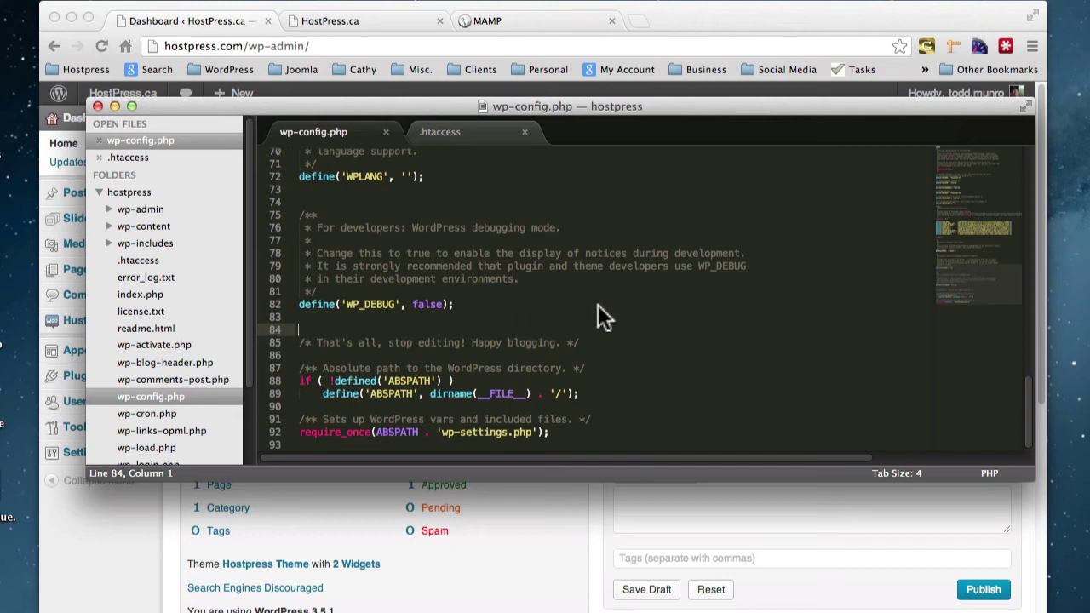
text(define('WP_ALLOW_MULTISITE', true);)
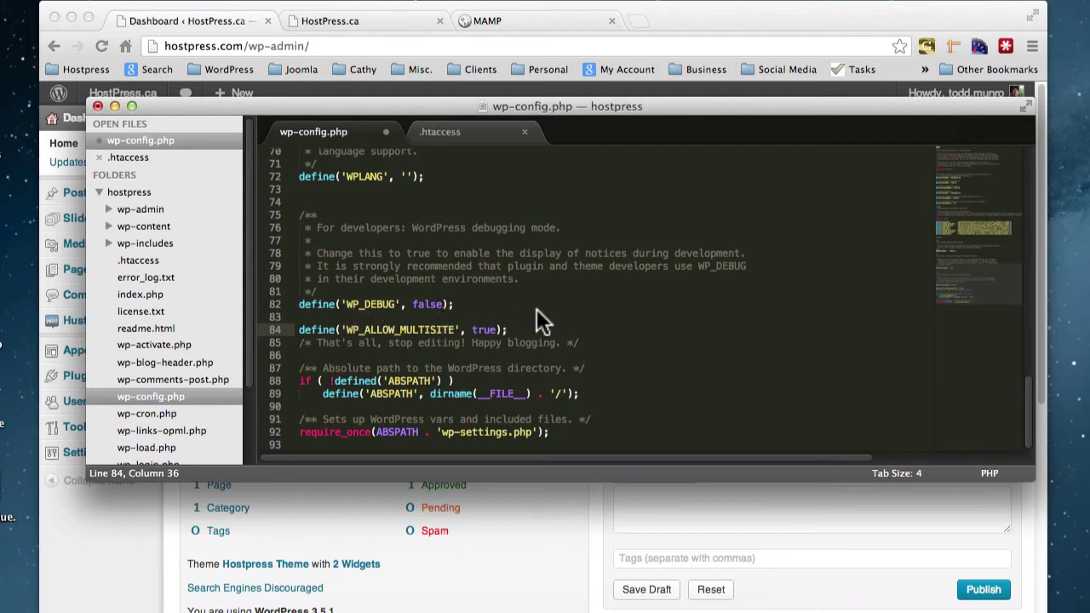
key(super+s)
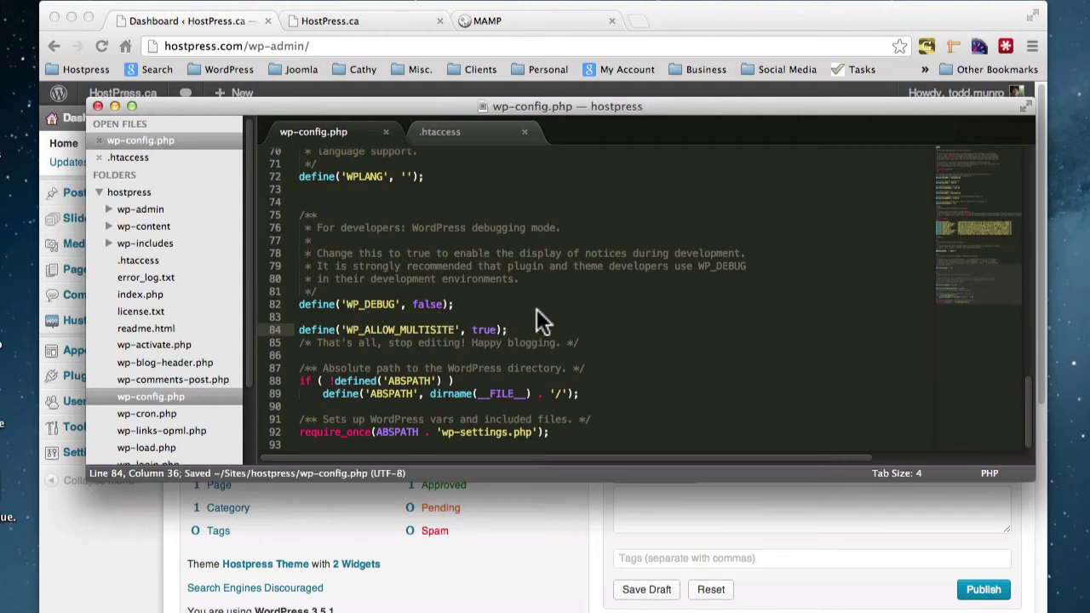
click(735, 20)
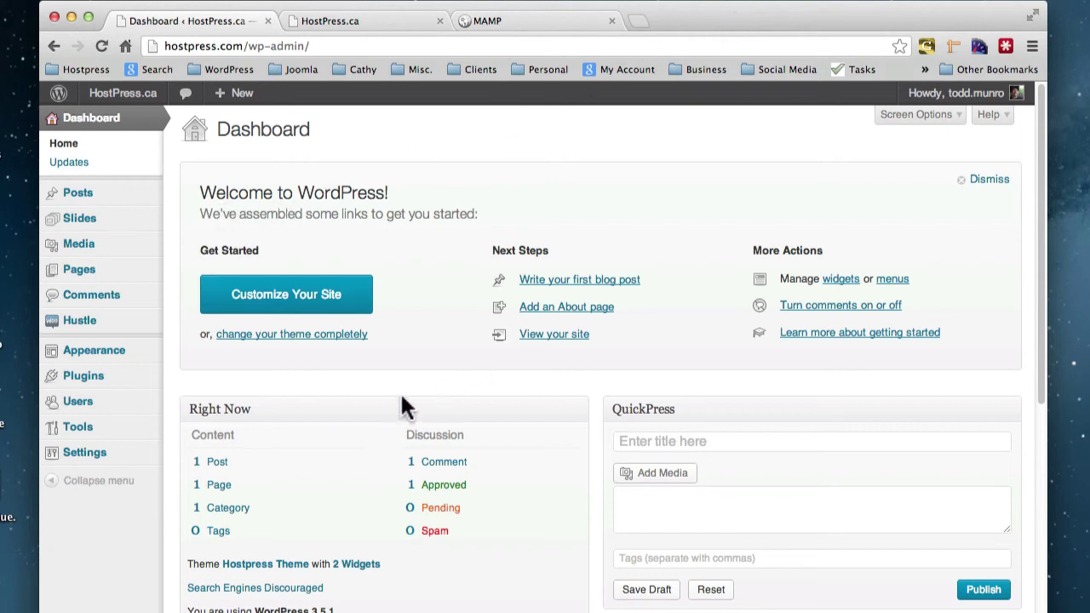
Reload the Dashboard and go to Tools > Network Setup.
mouse_move(78, 429)
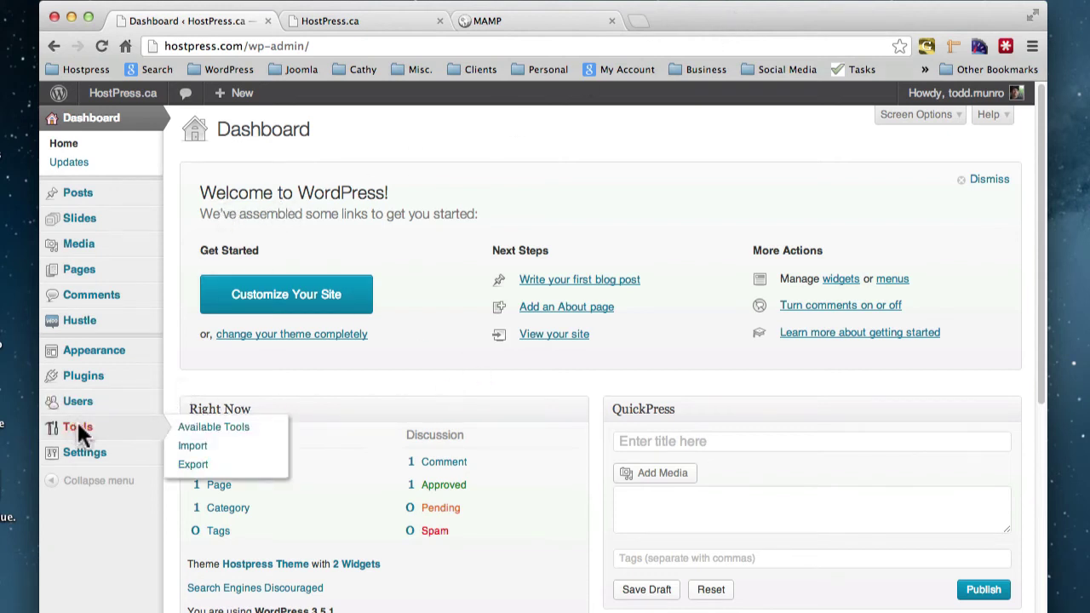
click(99, 45)
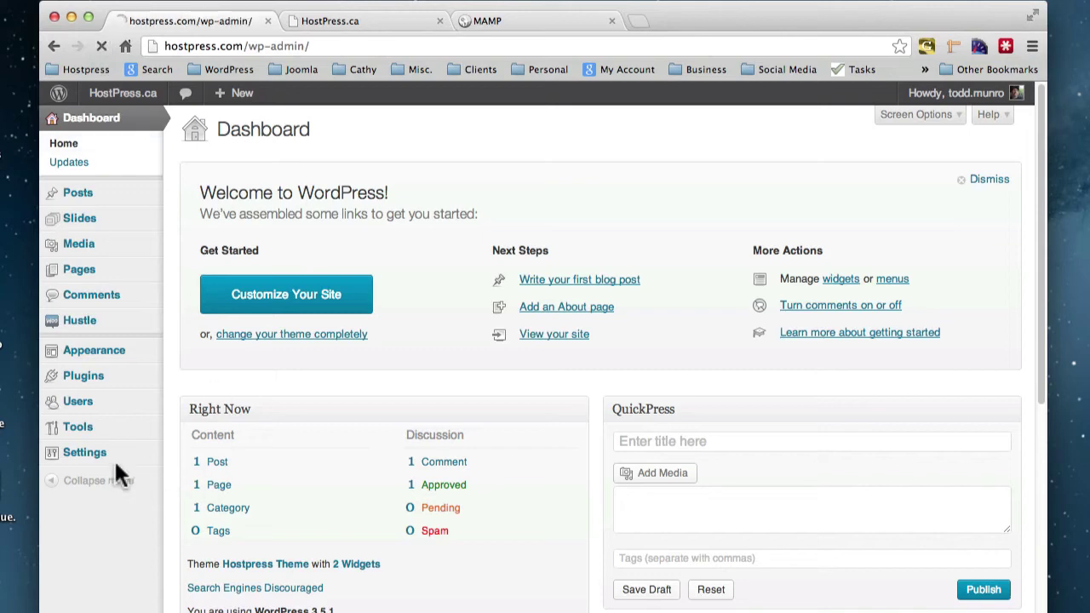
mouse_move(77, 425)
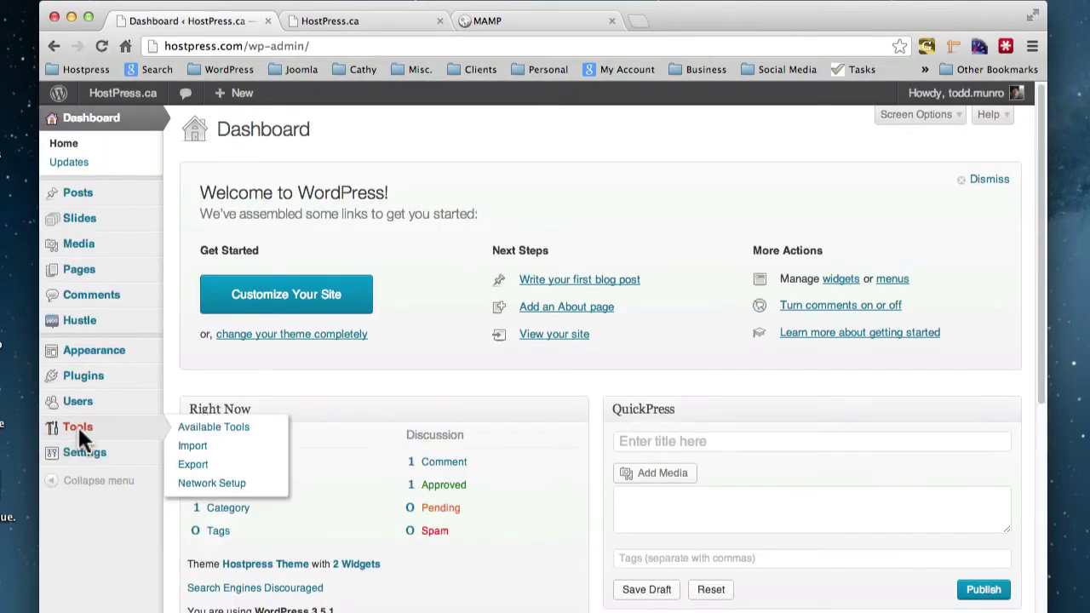
click(196, 482)
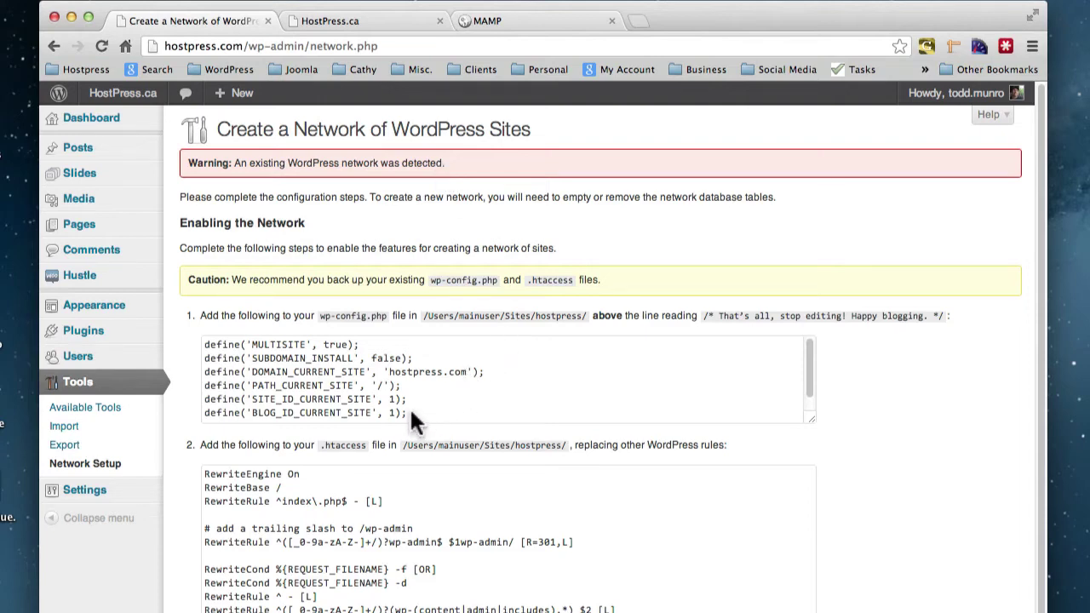
Paste the six suggested network define lines below line 84 of wp-config.php and save.
drag(415, 413, 195, 342)
key(super+c)
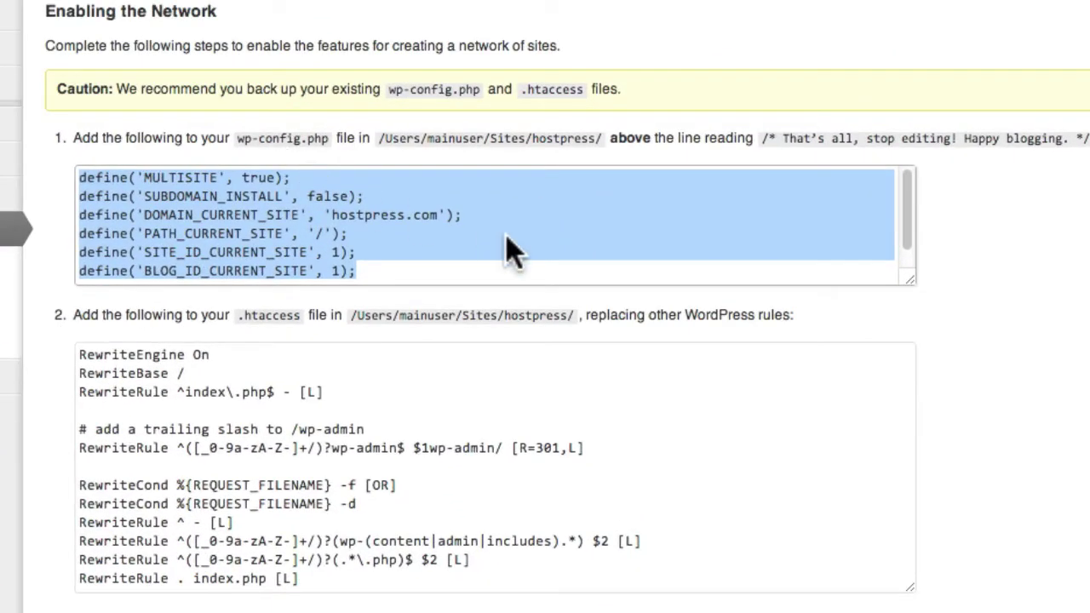
key(super+Tab)
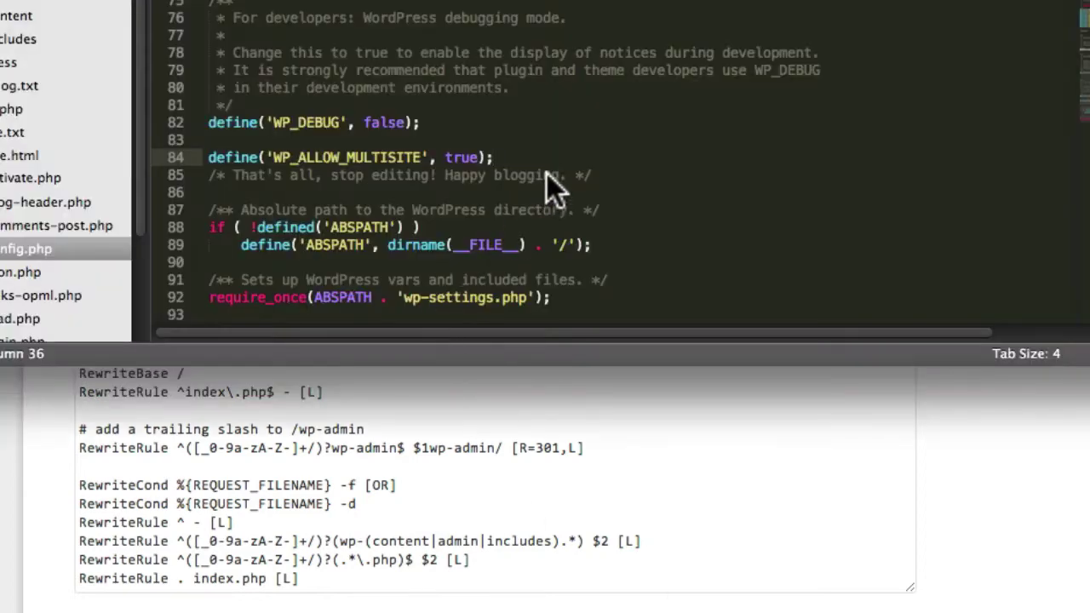
key(Return)
key(super+v)
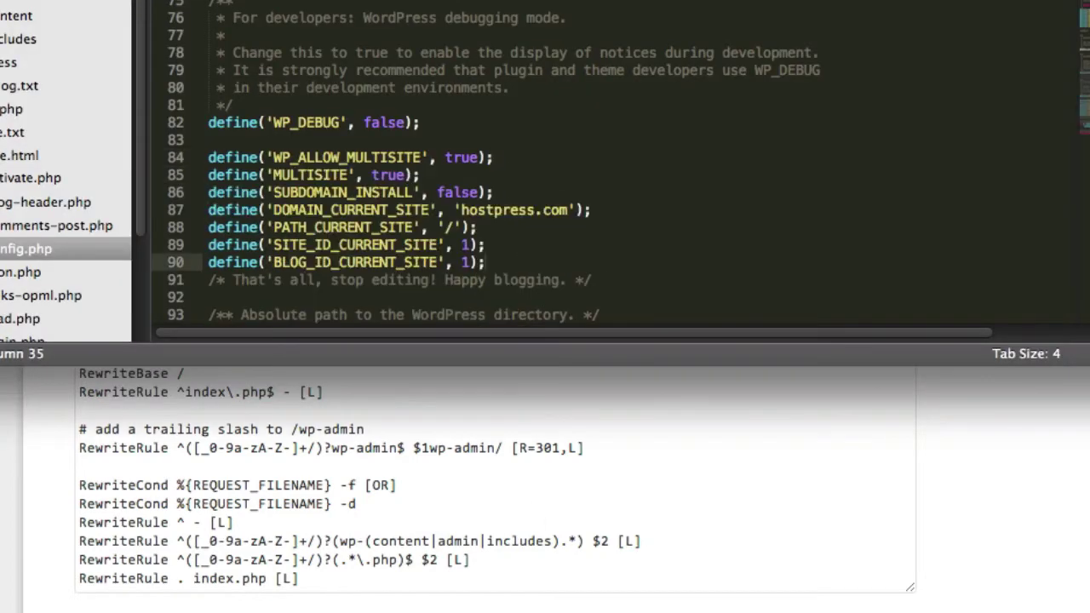
key(super+s)
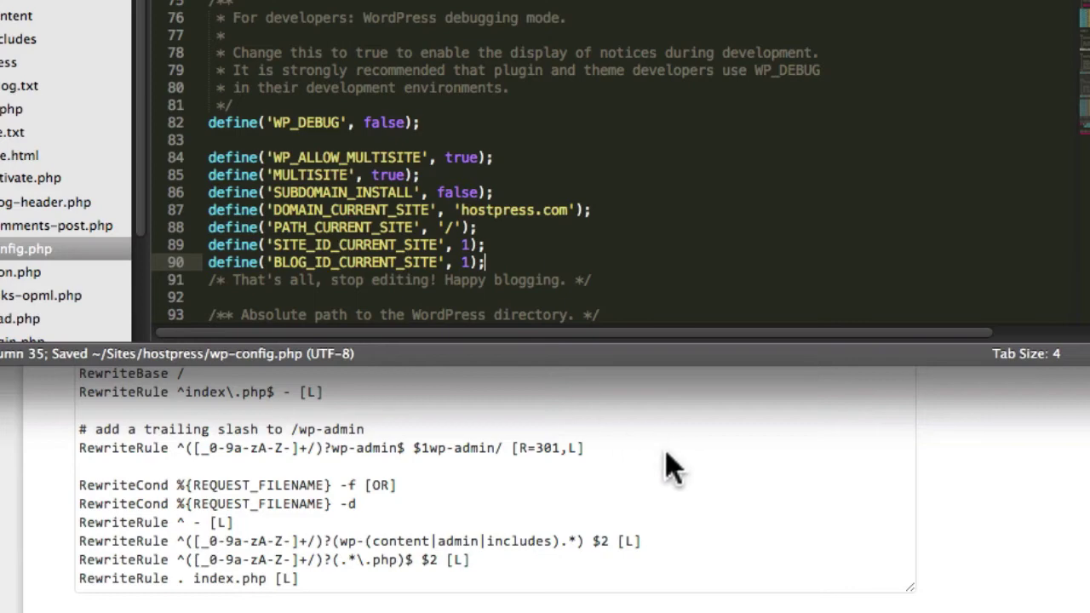
Select and copy the suggested .htaccess rules from the network setup page.
key(super+Tab)
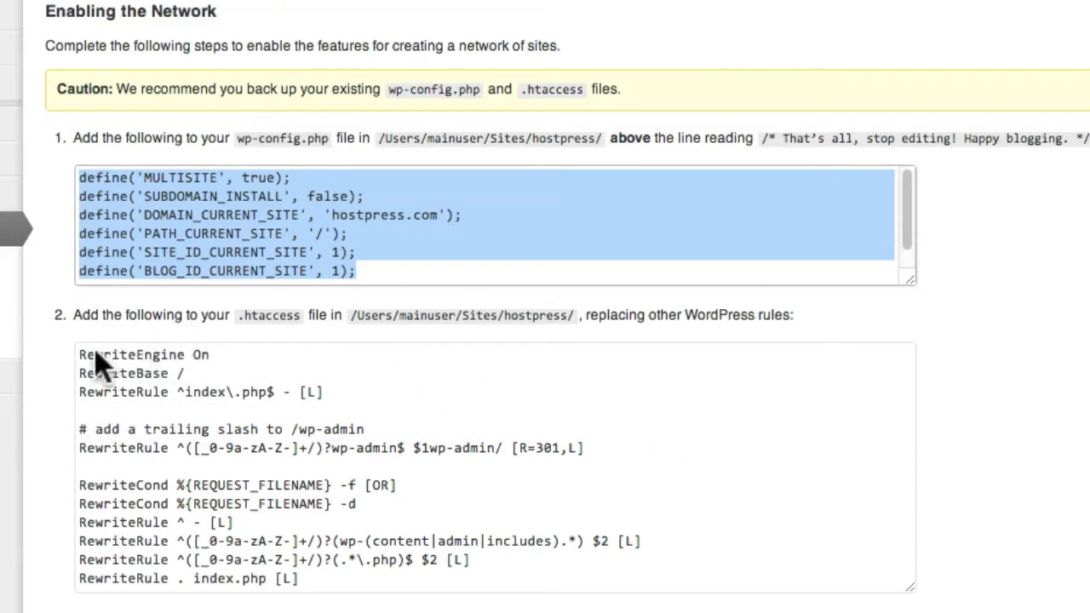
drag(79, 356, 313, 596)
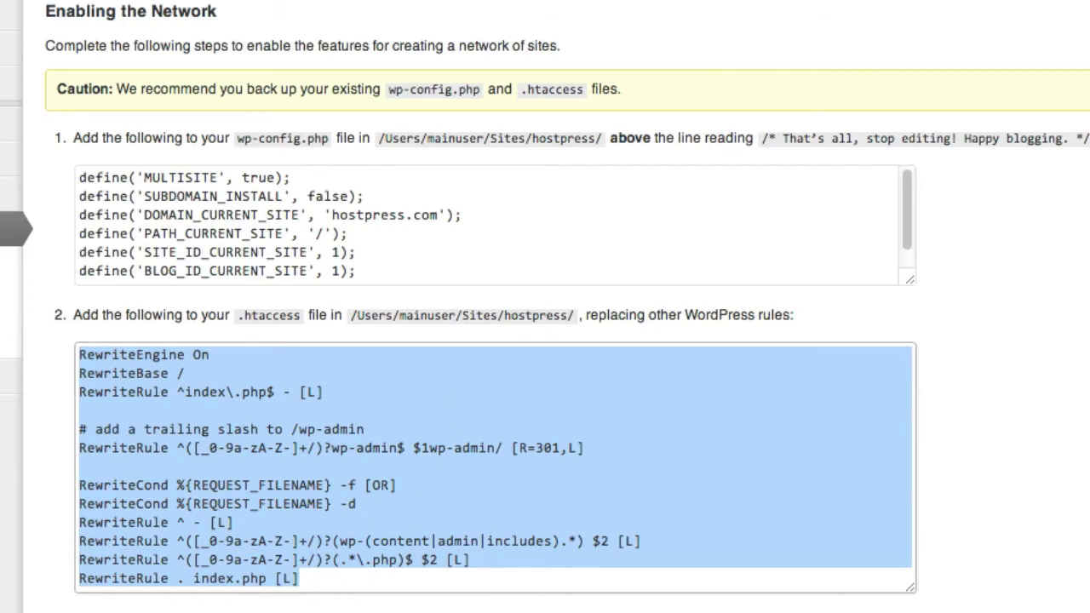
key(super+Tab)
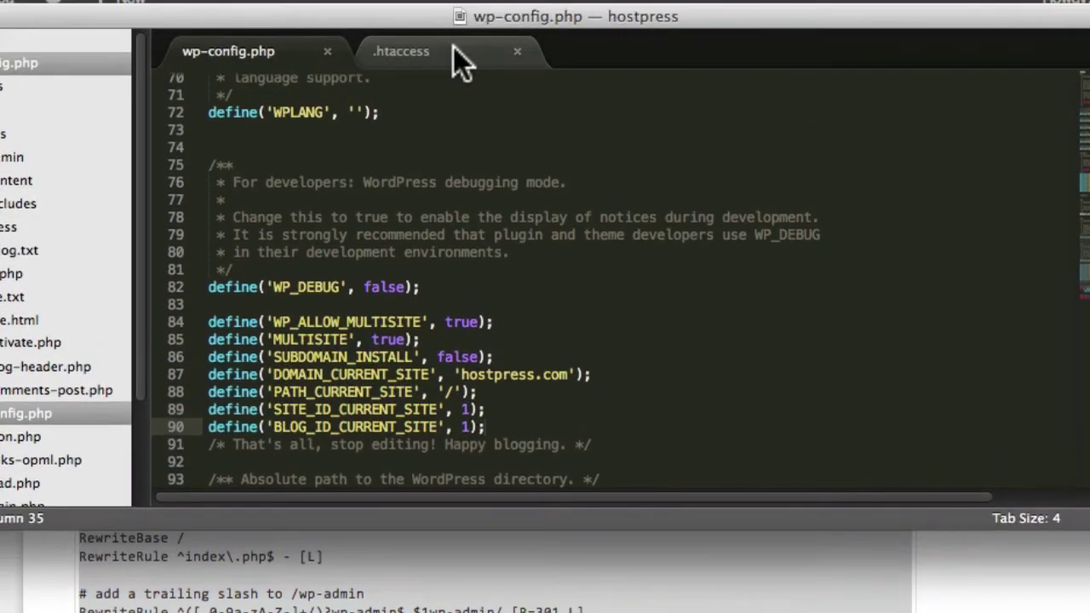
Copy the old .htaccess rewrite block, then the suggested multisite rewrite rules.
click(454, 51)
drag(311, 237, 198, 114)
key(super+c)
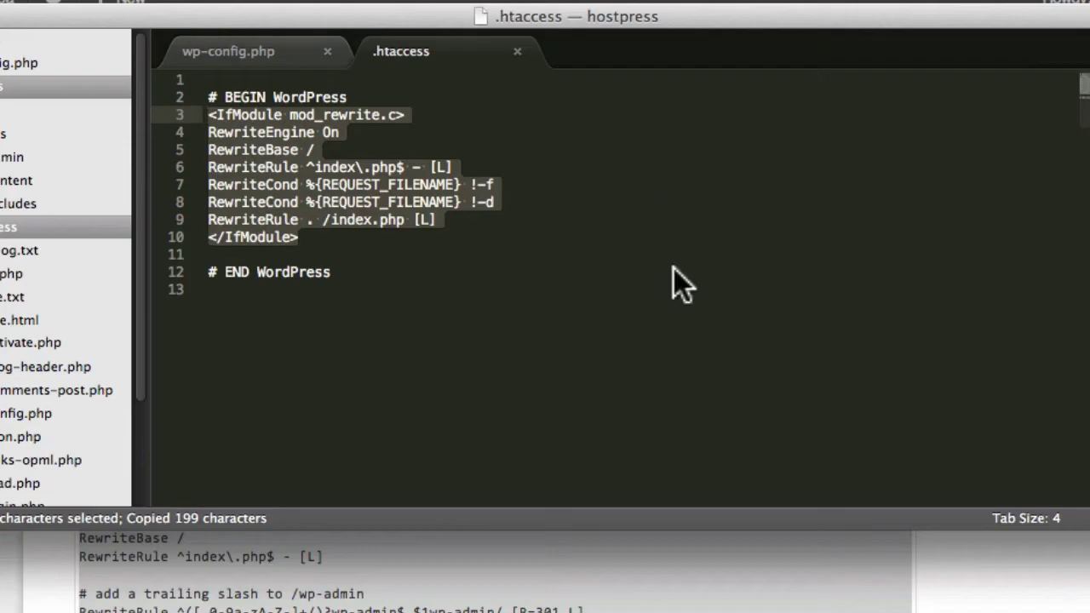
key(super+Tab)
drag(477, 610, 77, 521)
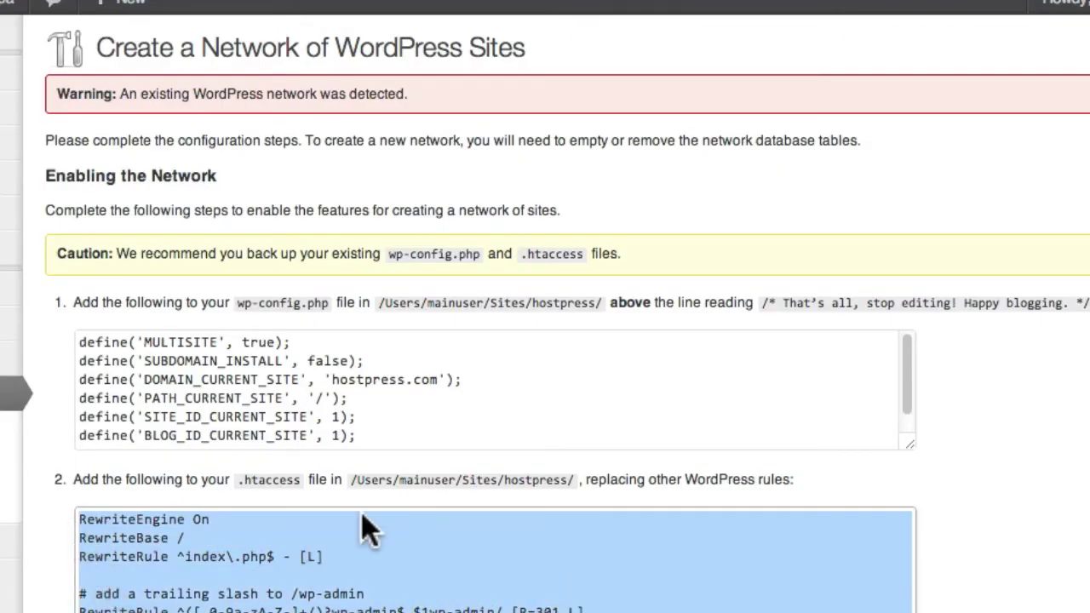
key(super+Tab)
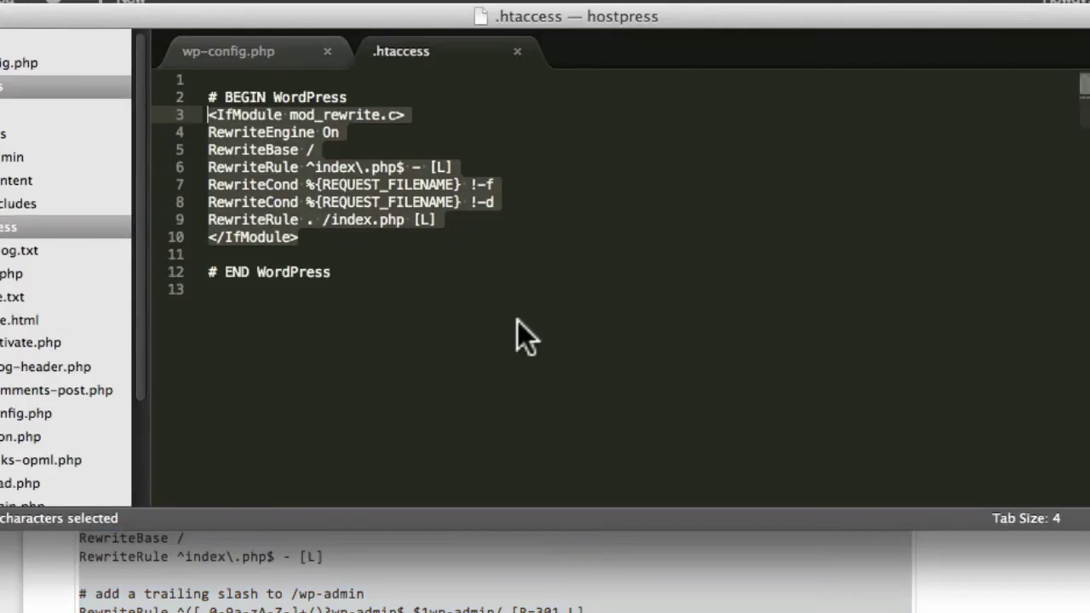
Paste the multisite rules over the old IfModule block in .htaccess and save.
drag(310, 237, 206, 110)
key(super+v)
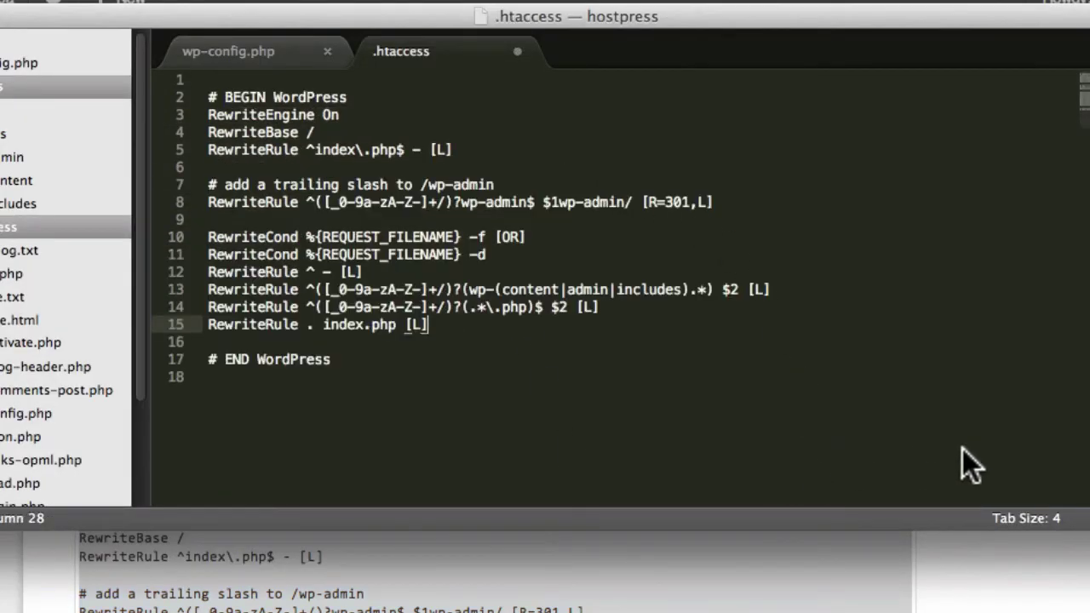
key(super+s)
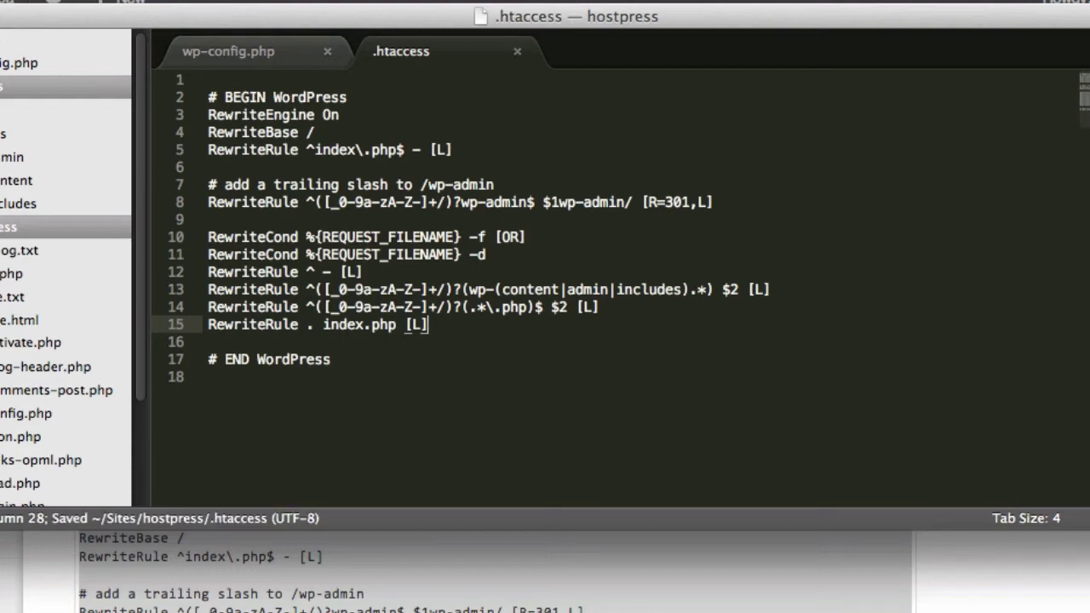
key(super+Tab)
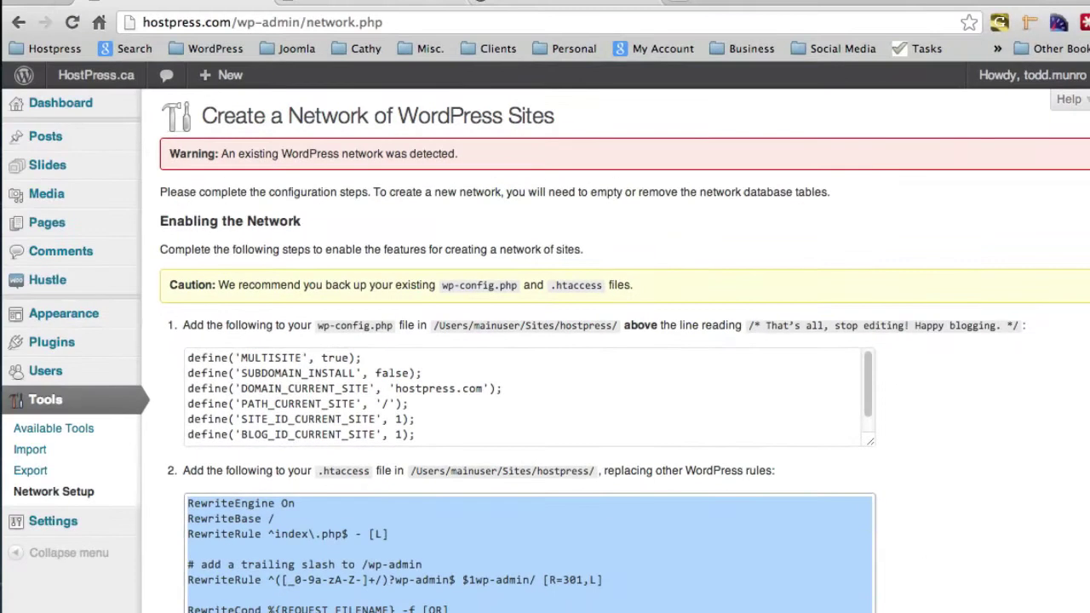
Reload network.php and open My Sites > Network Admin > Sites, listing just the root site.
click(72, 22)
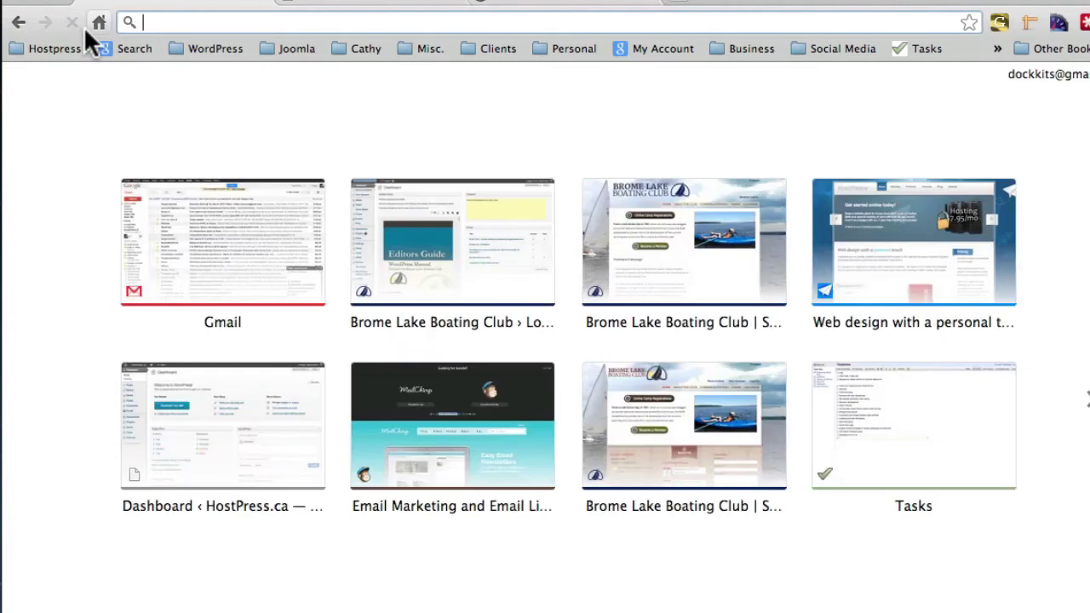
click(17, 24)
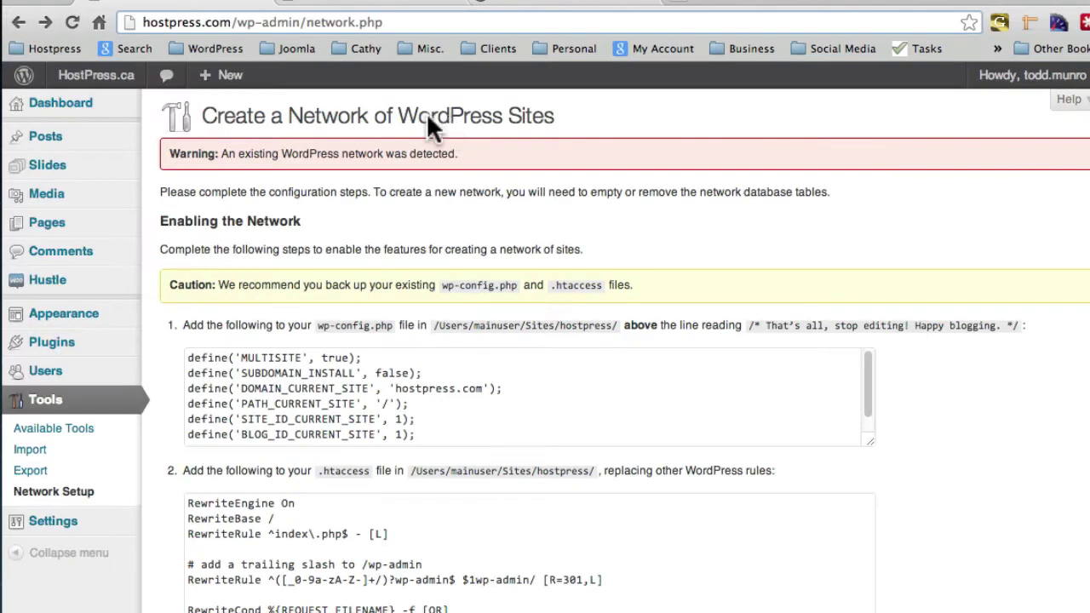
click(72, 22)
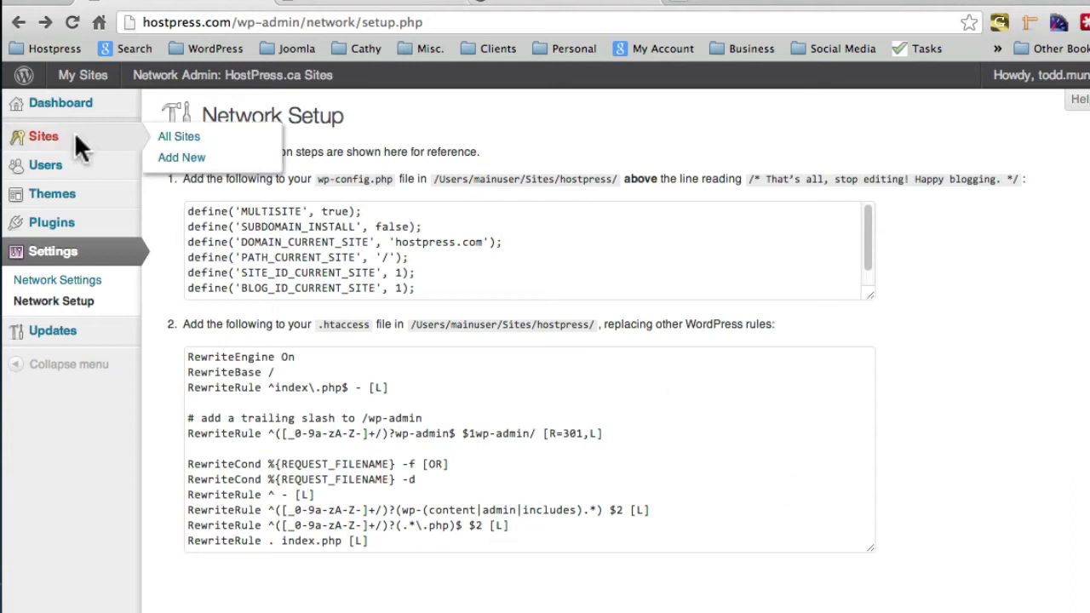
mouse_move(83, 73)
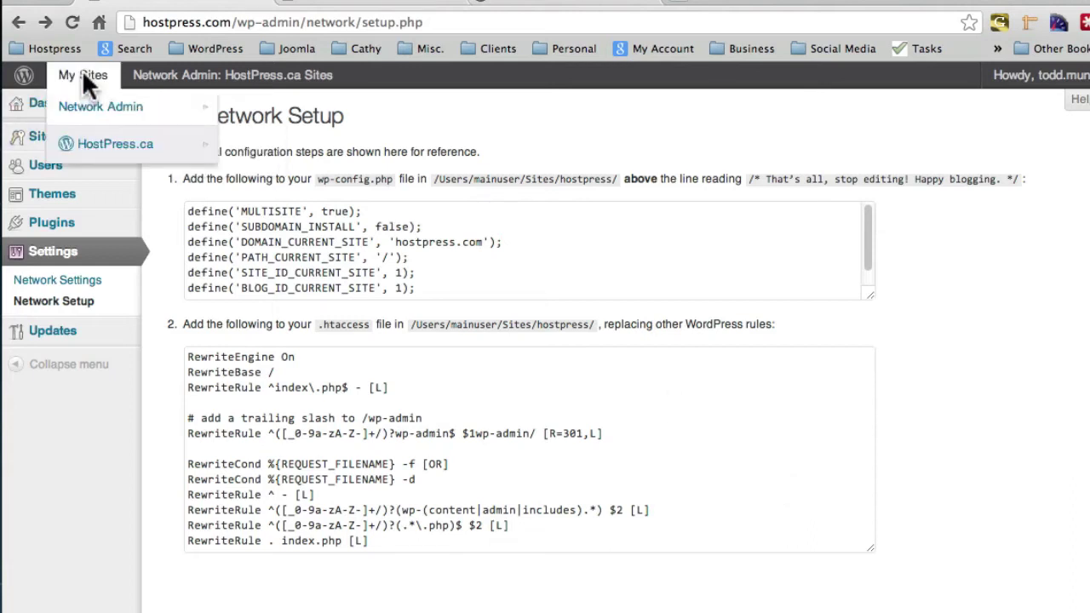
click(82, 75)
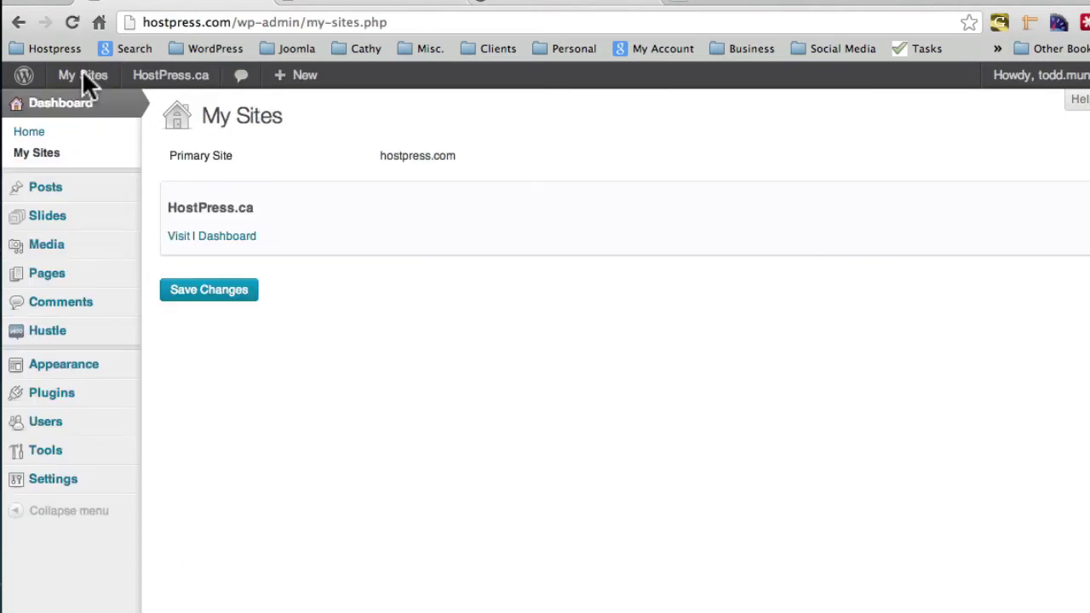
mouse_move(57, 79)
mouse_move(94, 115)
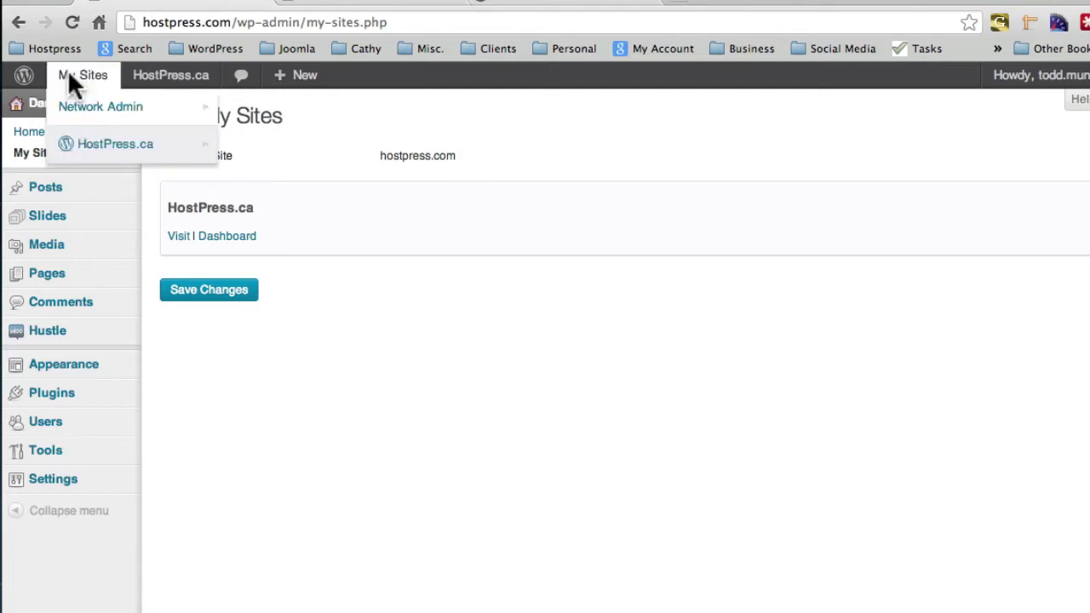
click(245, 133)
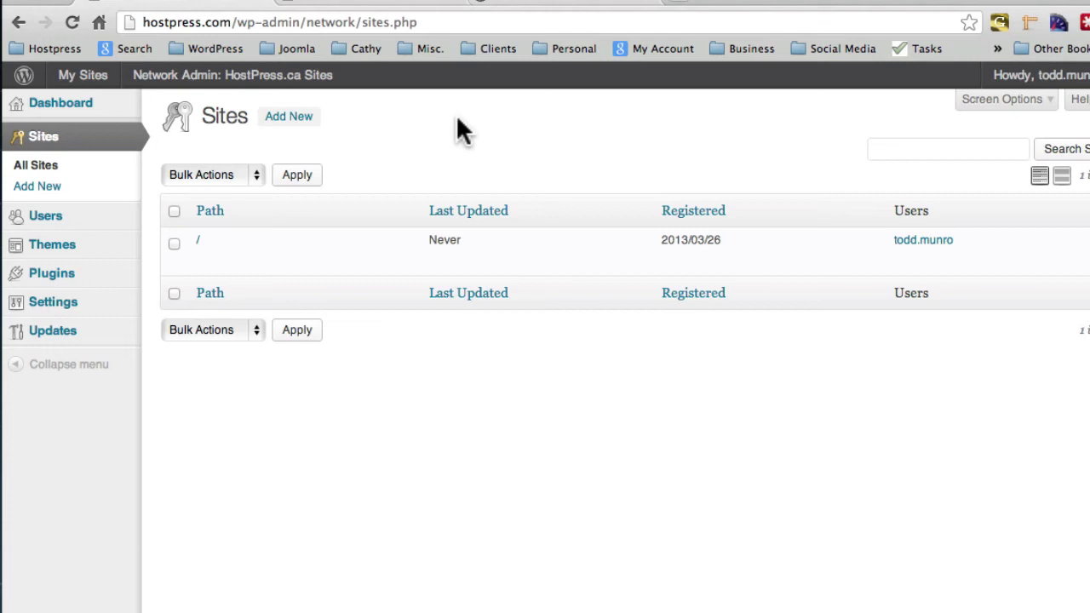
Add site address 'newclient' titled 'New Client Site' with the admin e-mail.
click(284, 119)
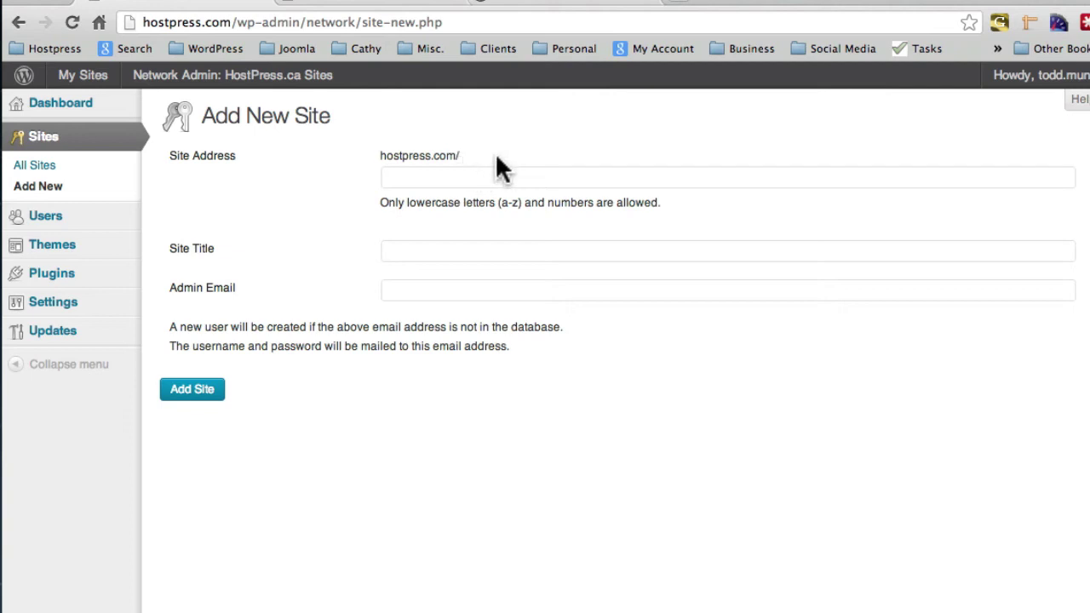
click(469, 179)
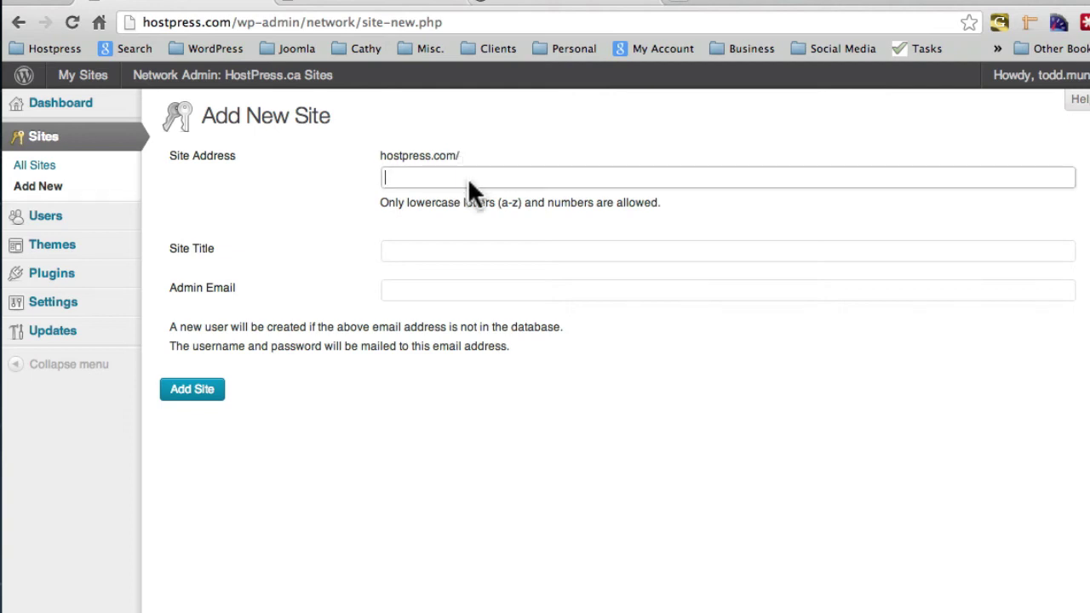
text(newclient)
click(460, 242)
text(New)
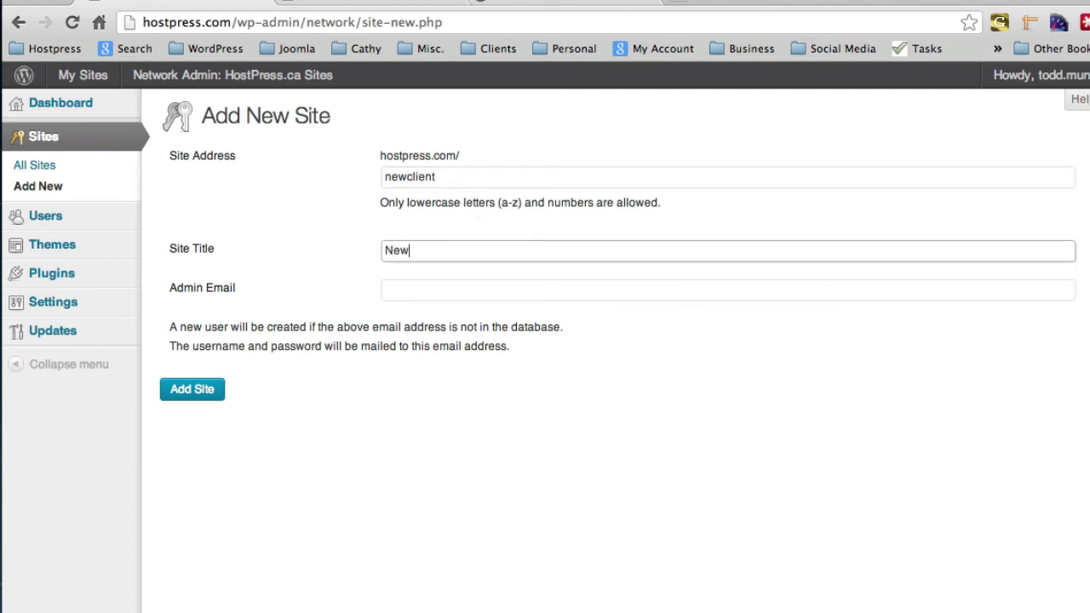
text( Client Site)
click(472, 291)
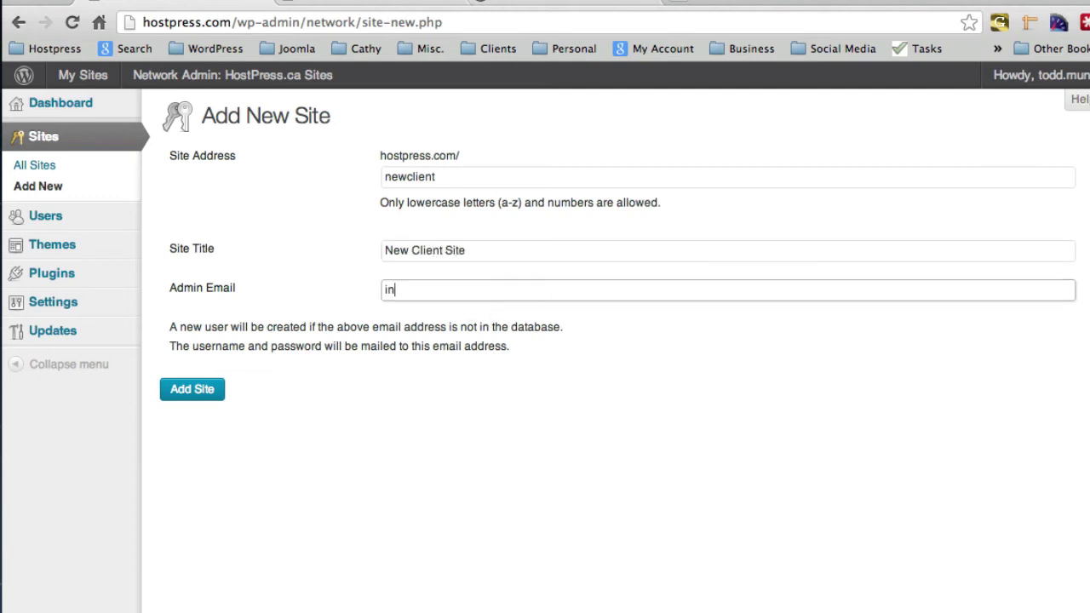
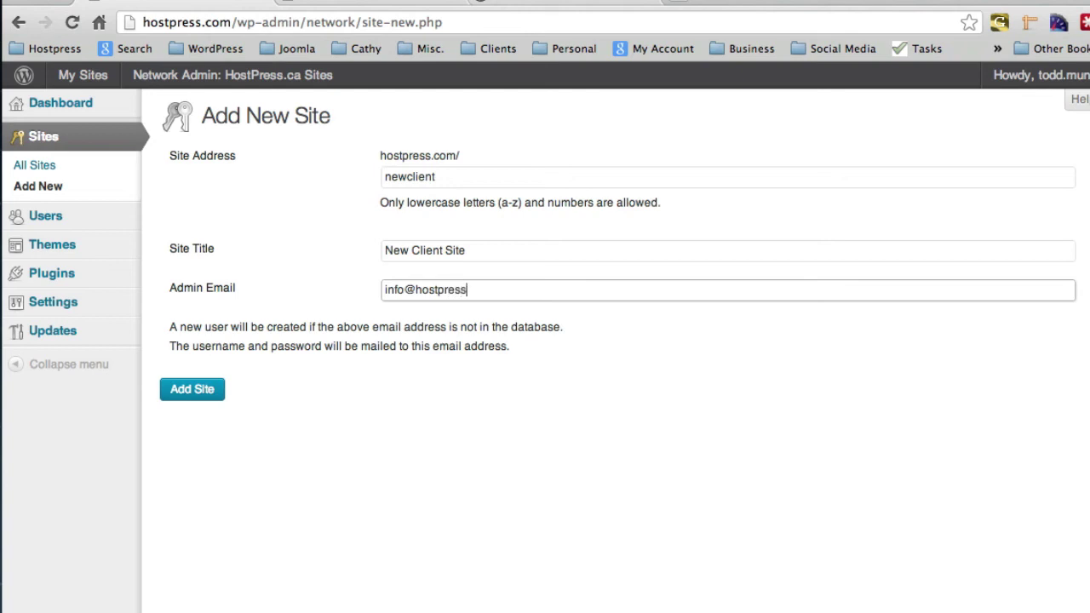
click(213, 391)
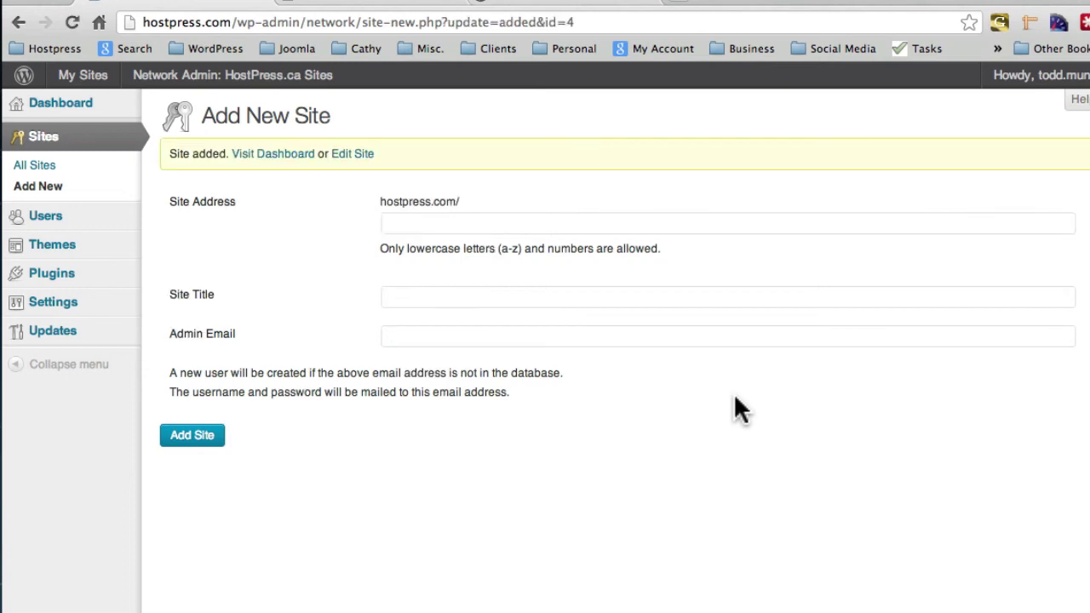
Go to the New Client Site dashboard, then view its front page at hostpress.com/newclient showing 'Hello world!'.
click(270, 155)
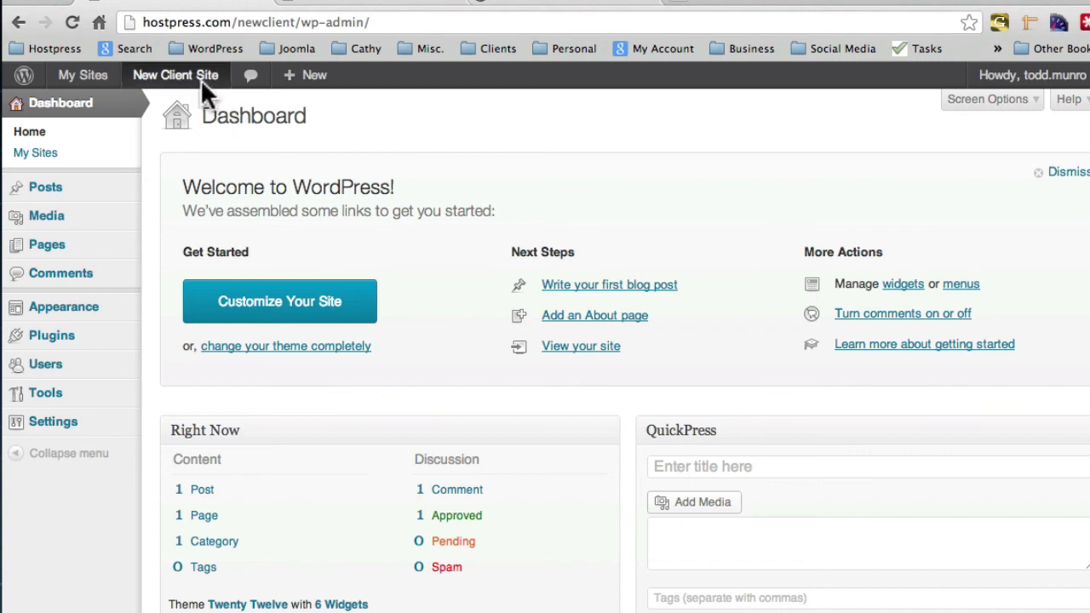
click(173, 72)
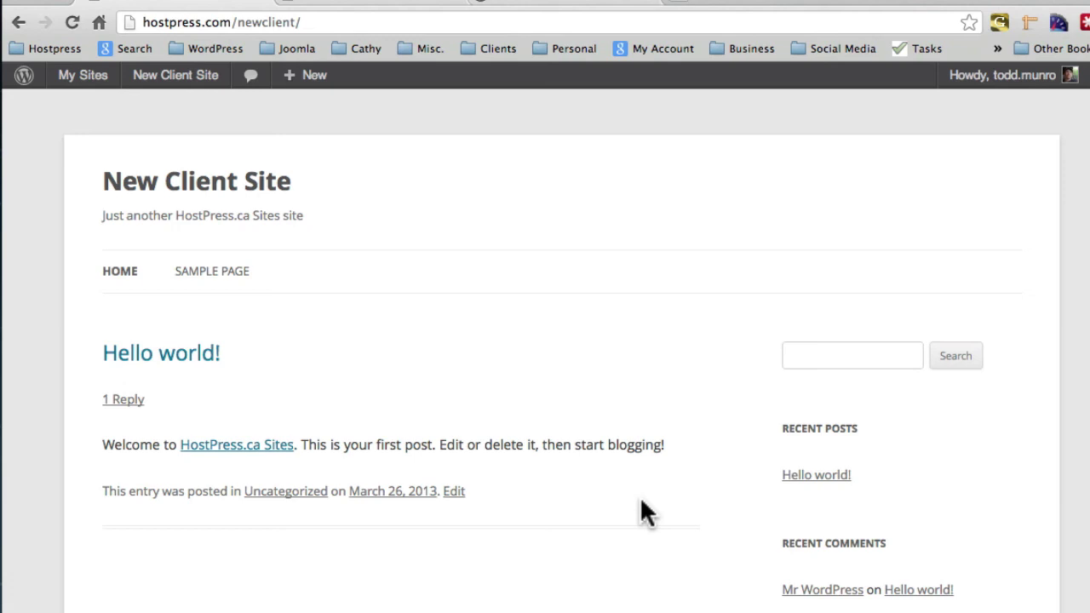
click(332, 33)
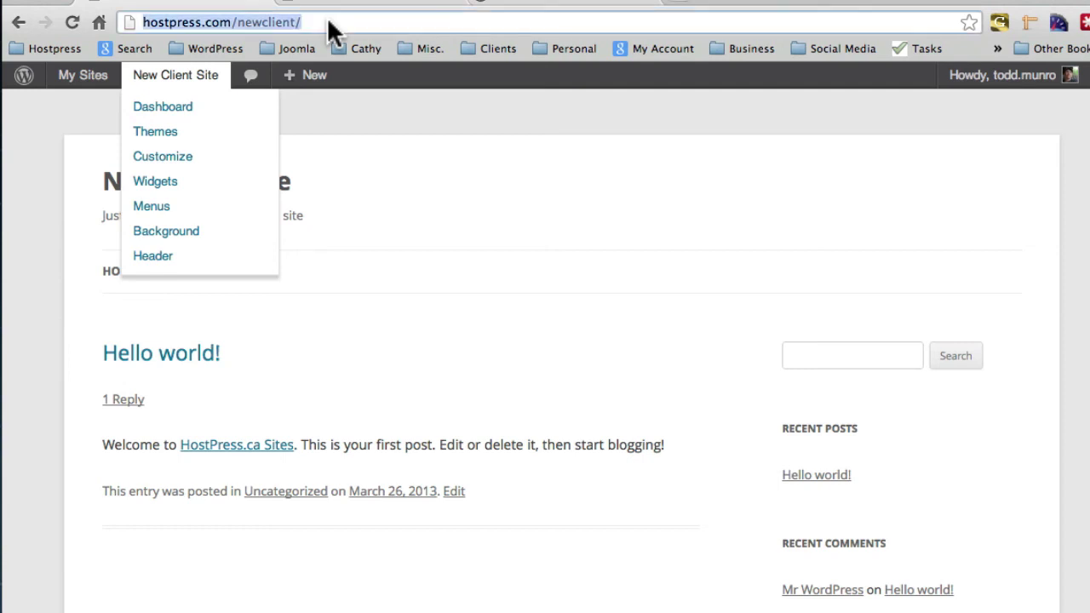
click(397, 124)
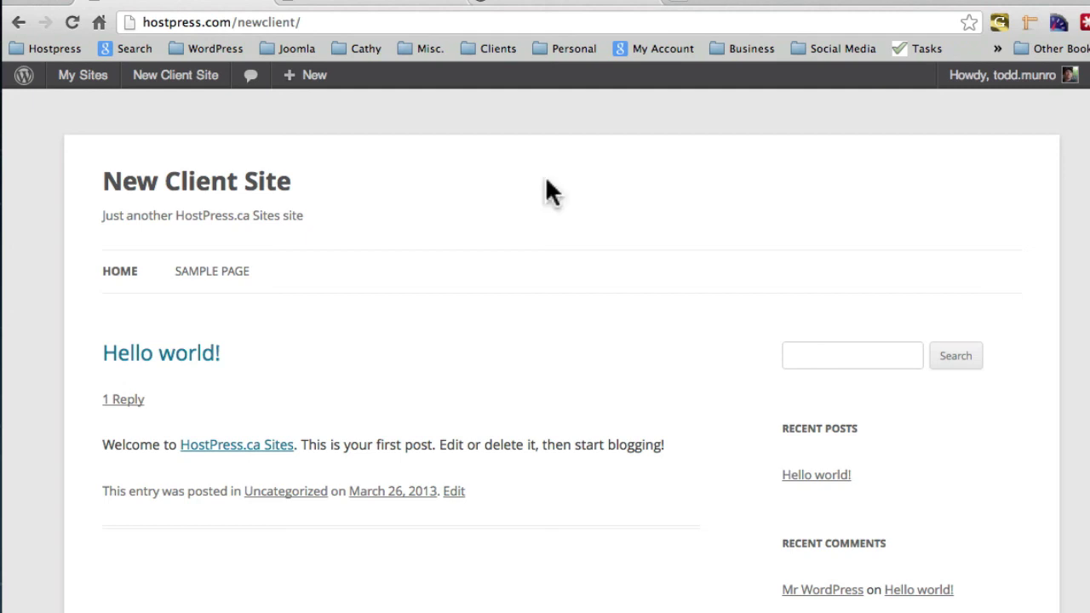
click(954, 0)
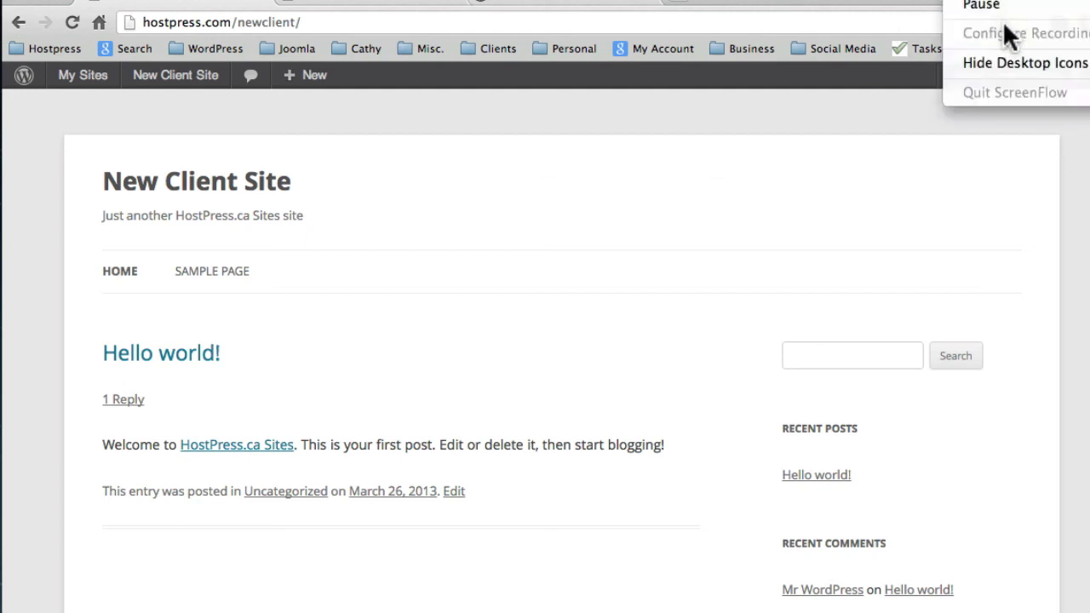